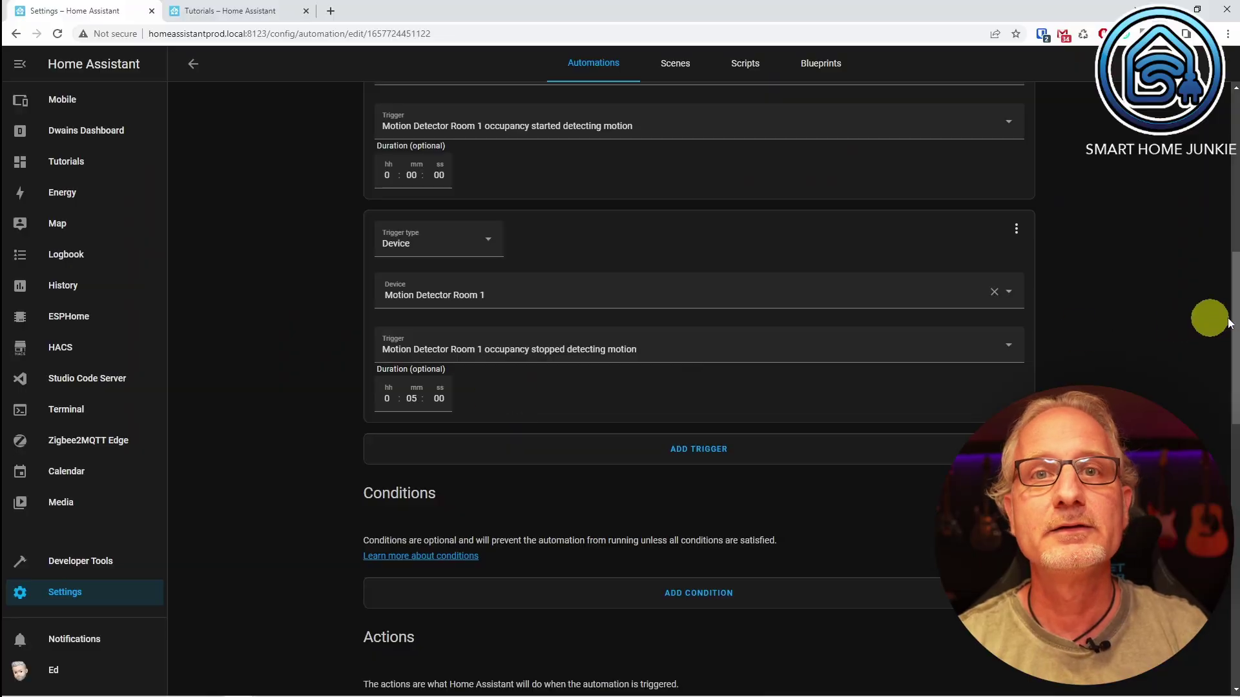
Review the If-then action of the Room 1 motion automation, including its condition and its Then and Else device actions
drag(1229, 321, 1223, 466)
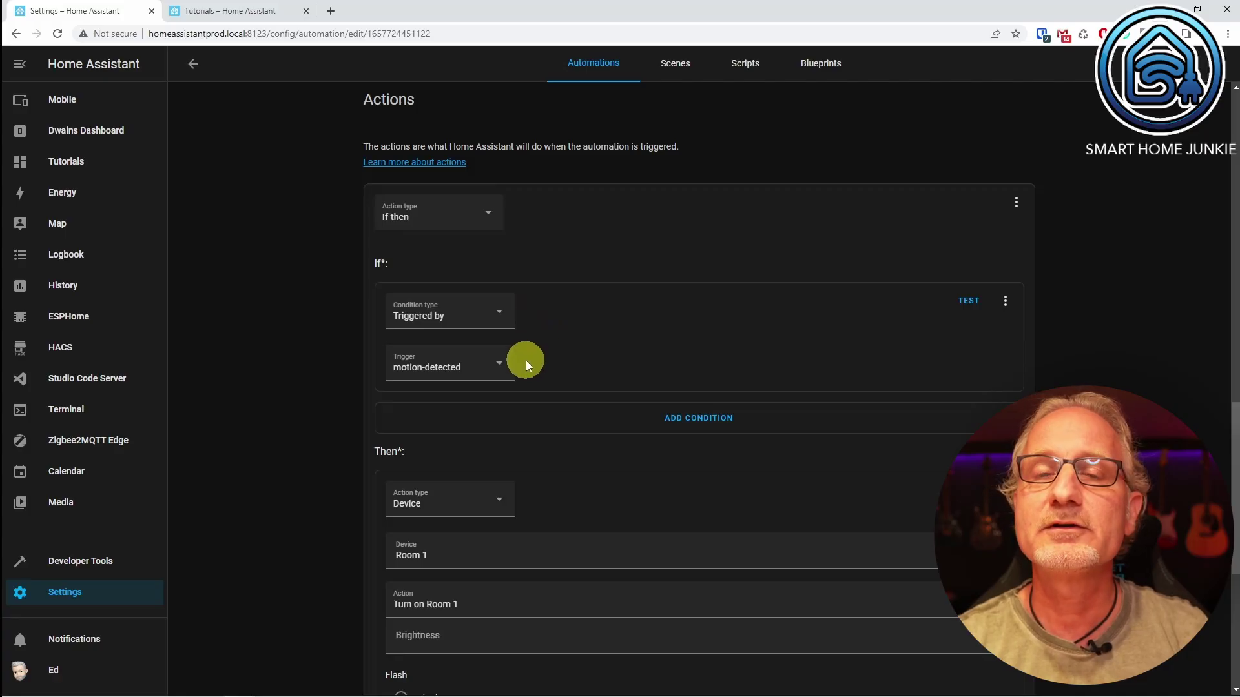
scroll(722, 368, down, 6)
scroll(722, 373, up, 1)
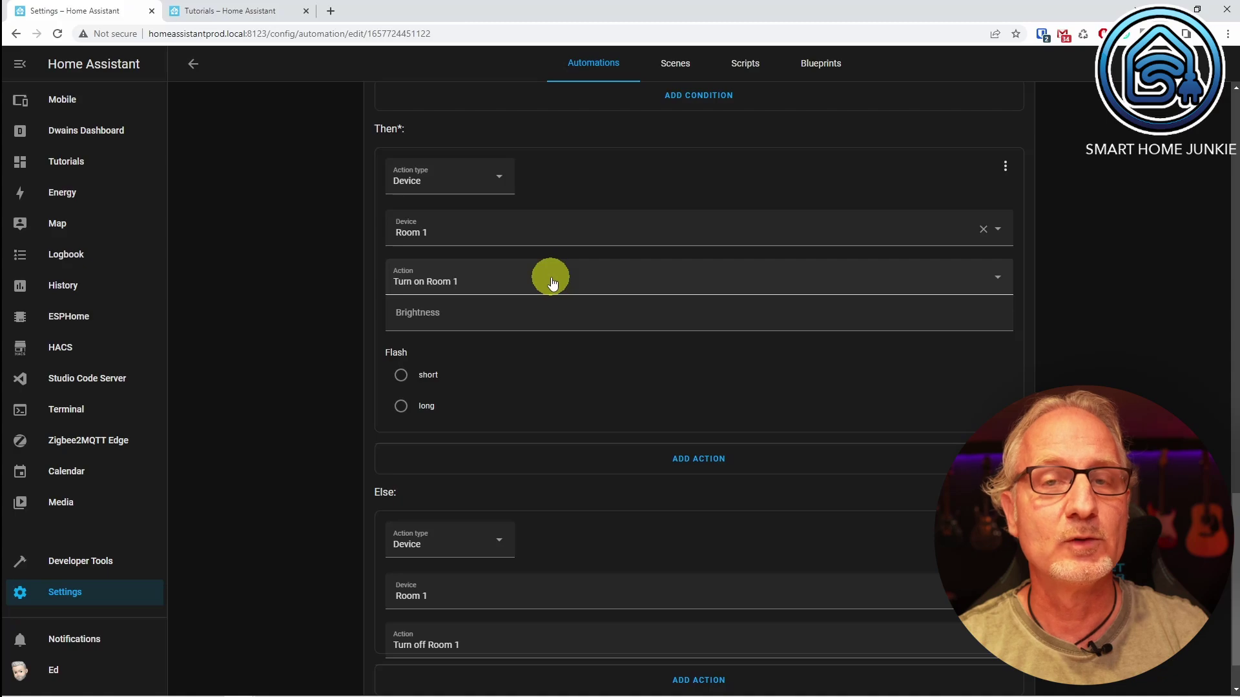
scroll(552, 282, down, 1)
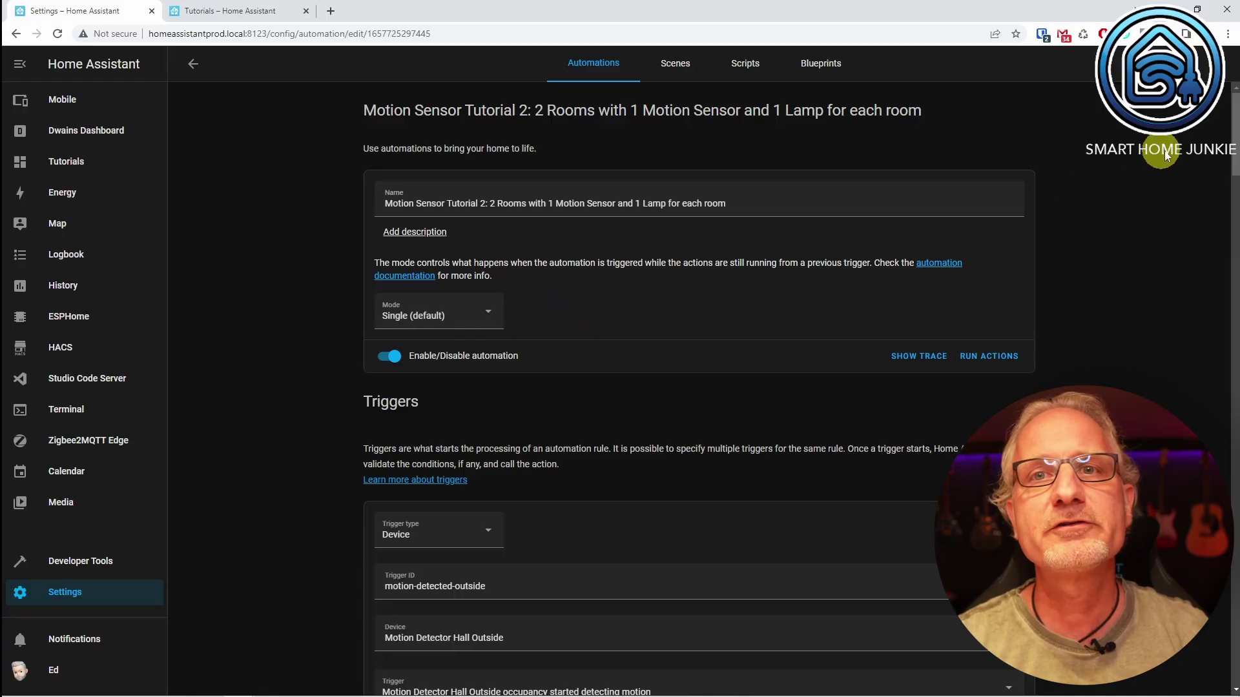
Examine the motion-detected and motion-stopped triggers for the outside and inside hall in the Motion Sensor Tutorial 2 automation
scroll(1234, 150, down, 5)
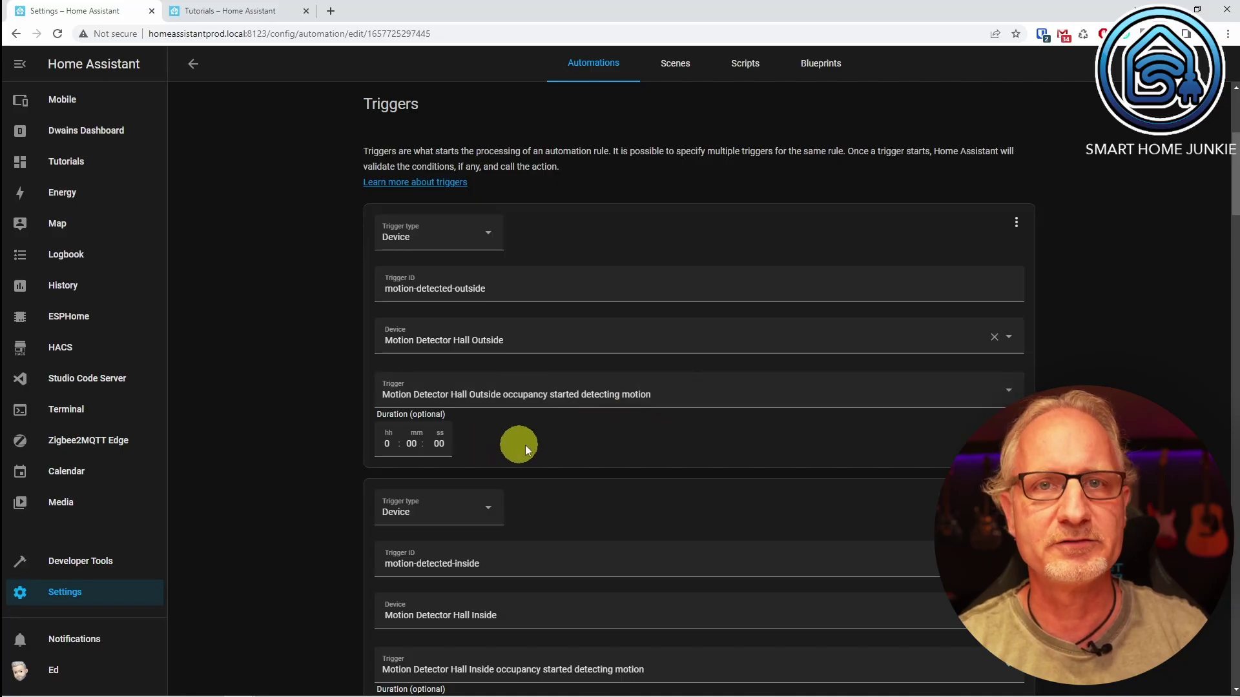
scroll(645, 438, down, 5)
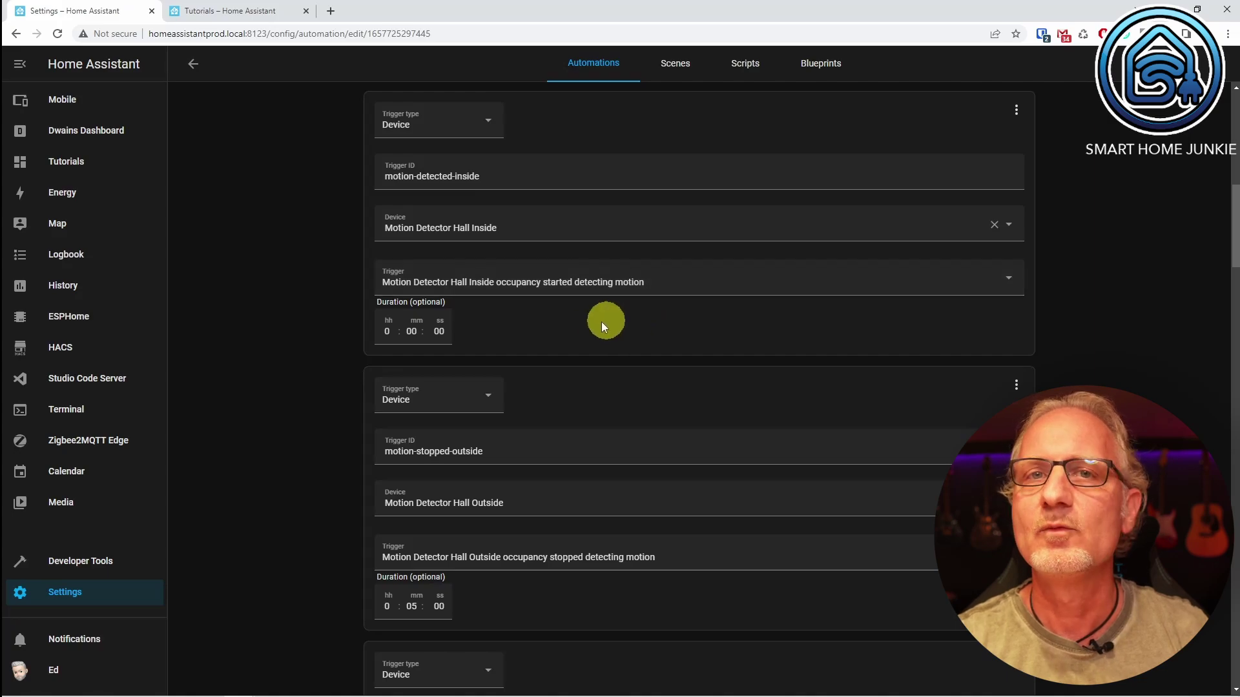
scroll(560, 336, down, 4)
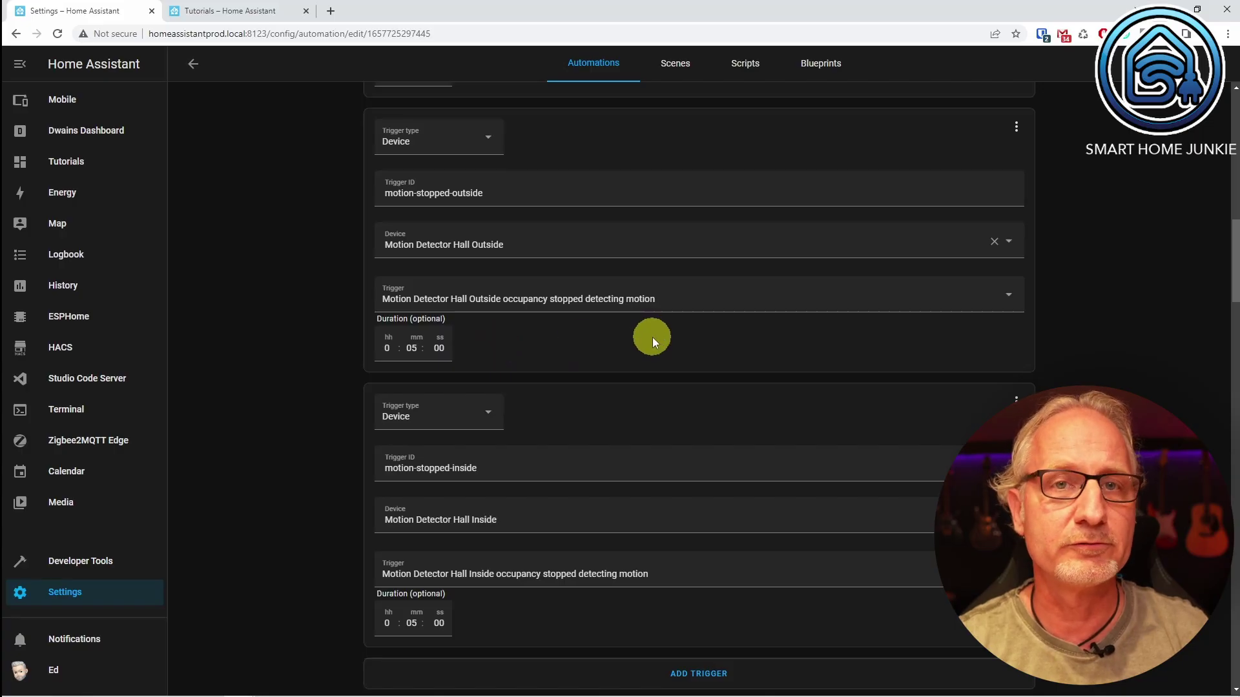
scroll(652, 337, down, 5)
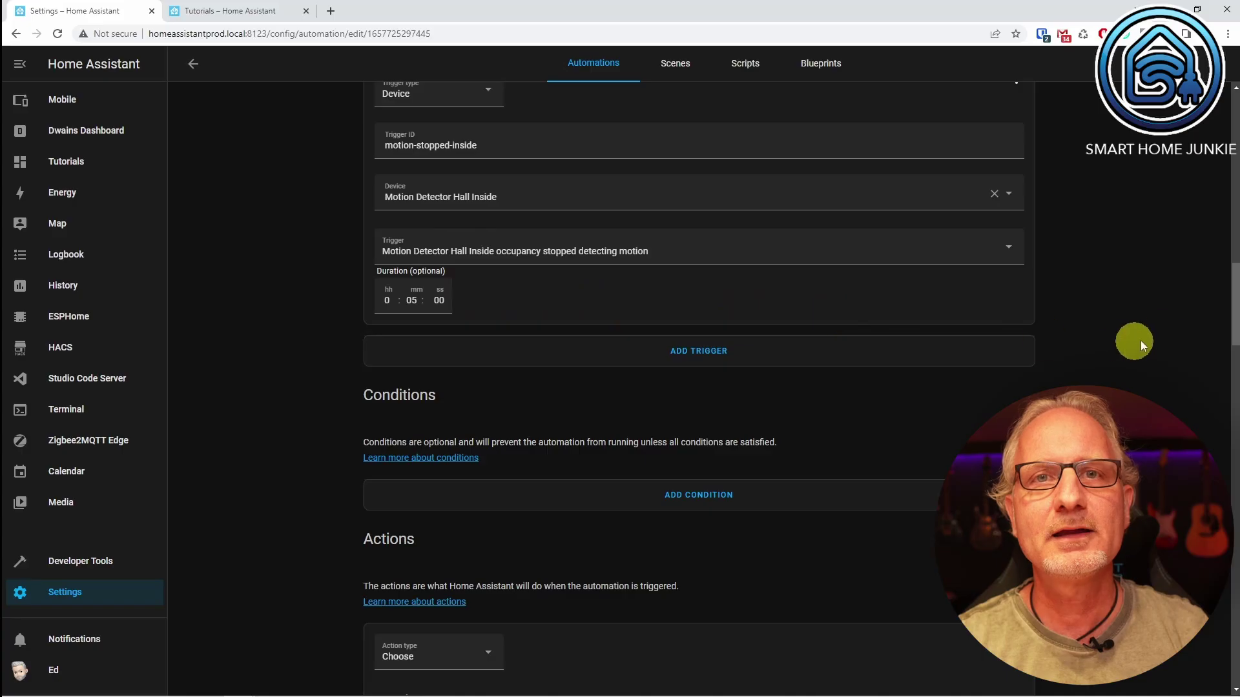
Examine the Choose action of the two-room automation, checking the trigger condition and light actions of Options 1 through 4
scroll(1234, 316, down, 7)
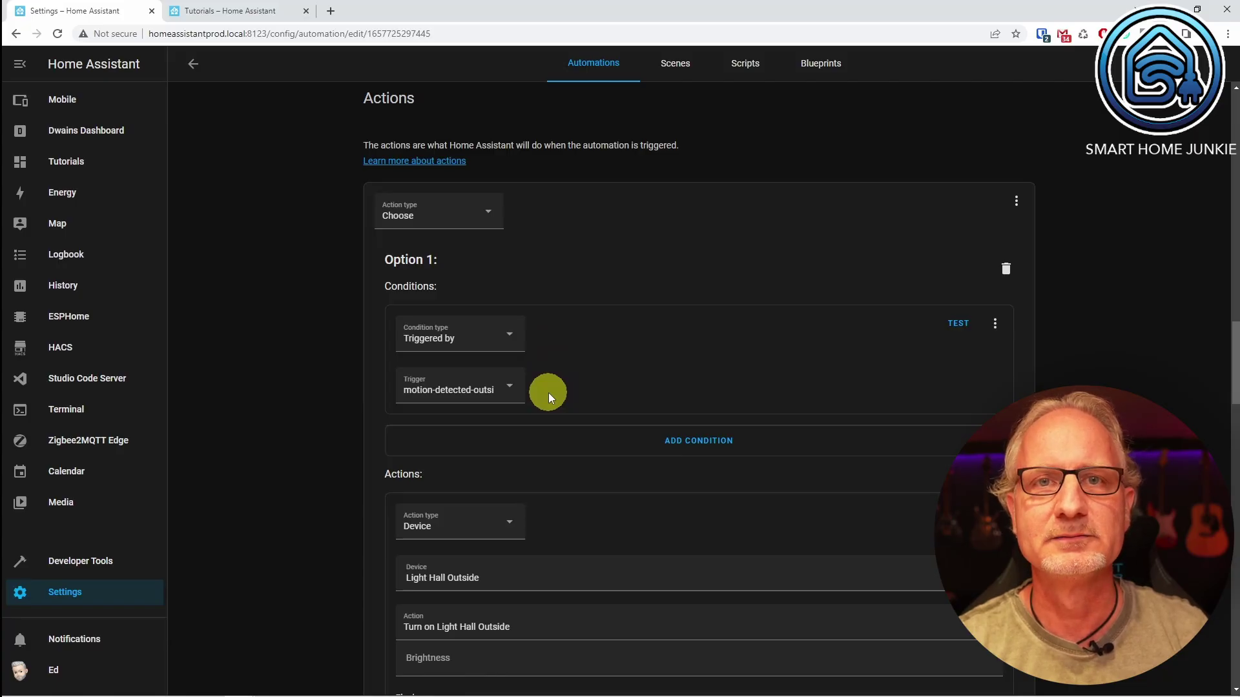
scroll(548, 393, down, 4)
scroll(547, 392, down, 1)
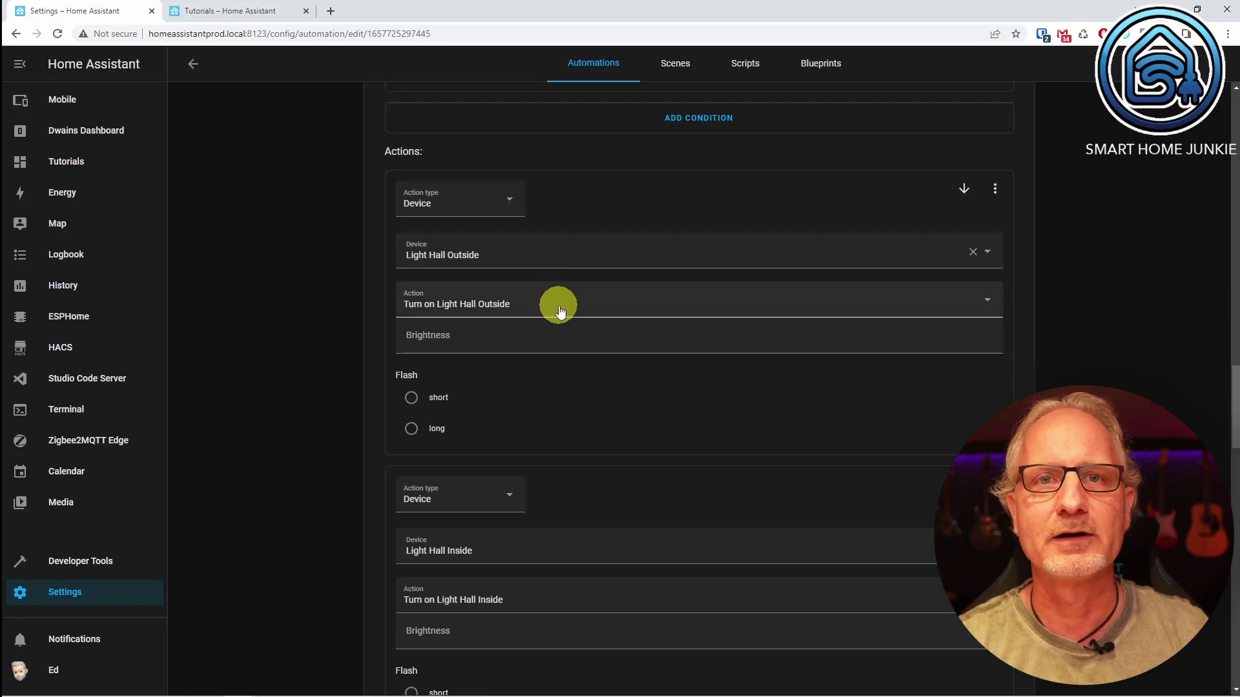
scroll(559, 311, down, 3)
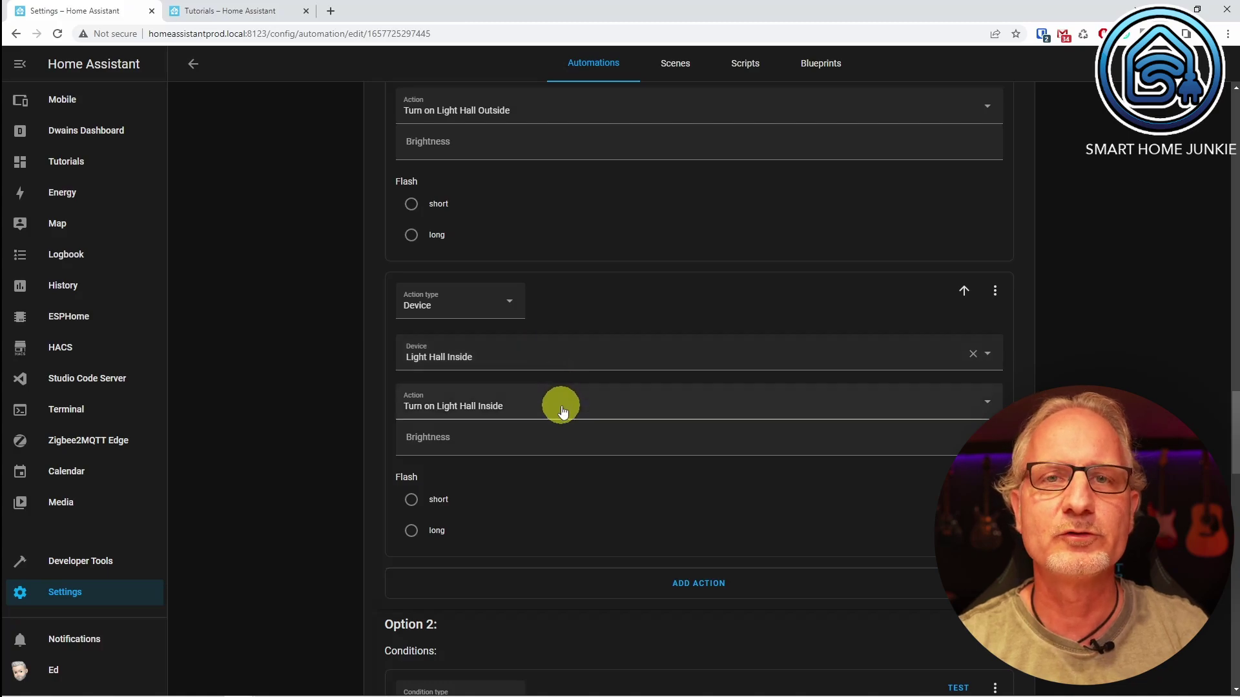
scroll(562, 411, down, 8)
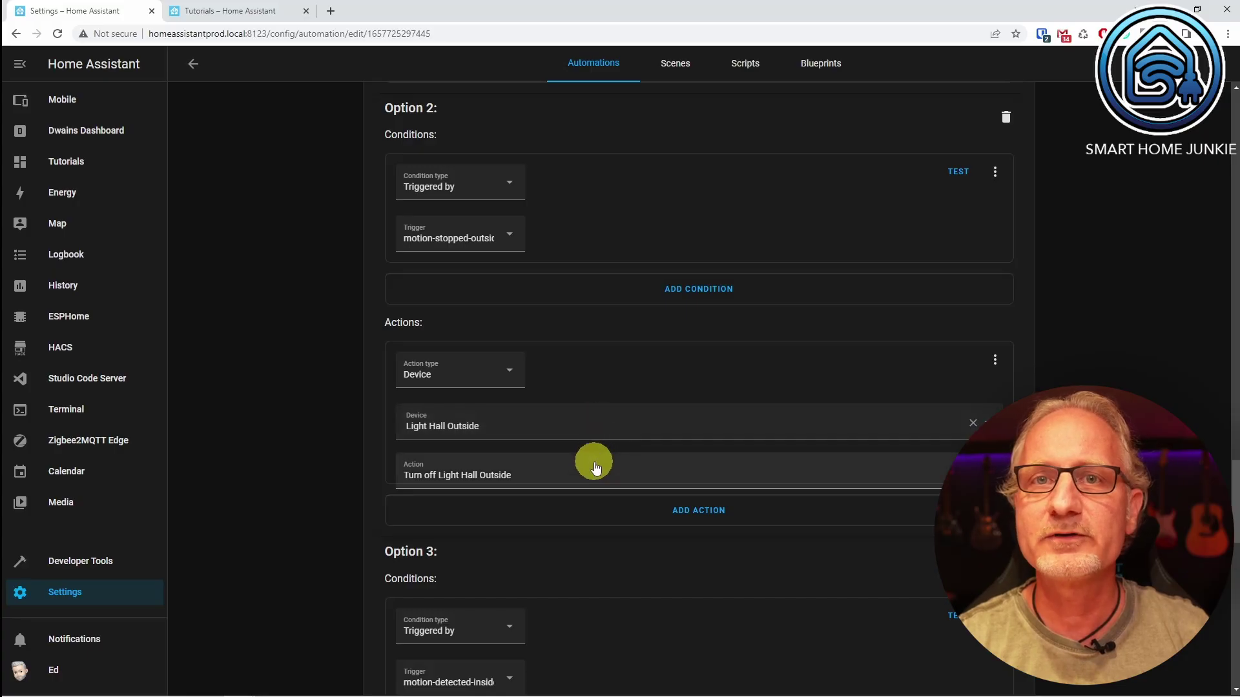
scroll(595, 466, down, 7)
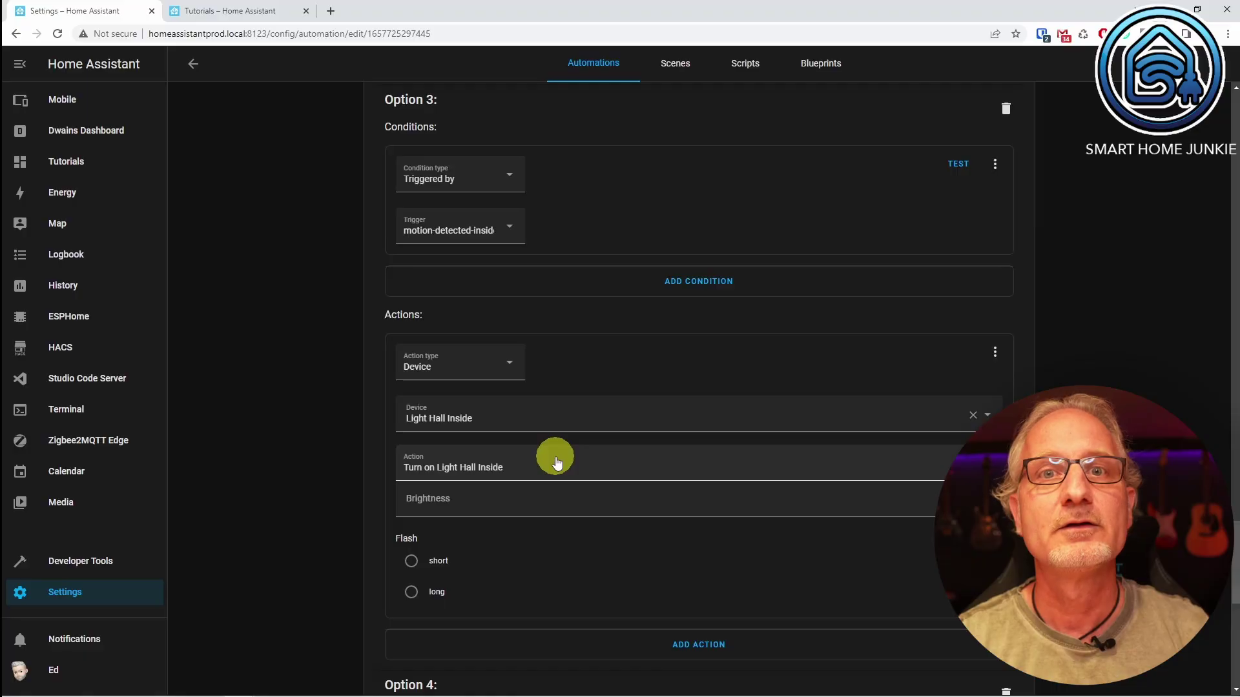
scroll(556, 462, down, 8)
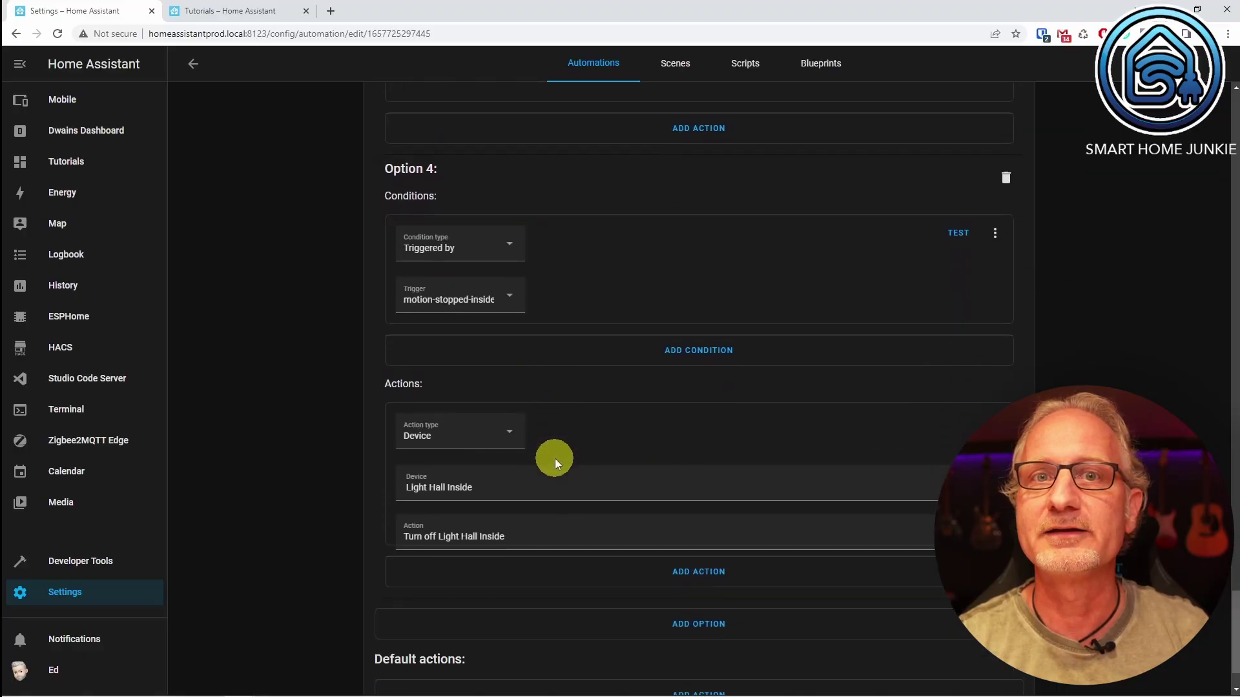
scroll(556, 459, down, 1)
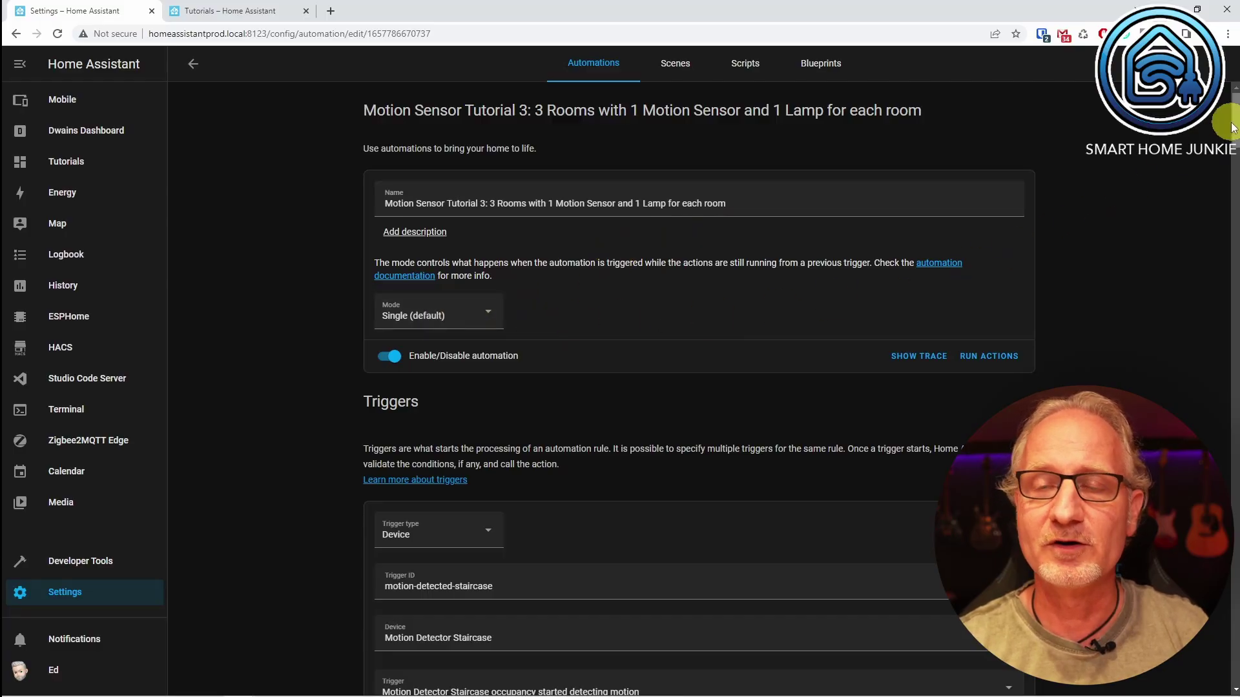
Examine the motion-detected and motion-stopped triggers for the staircase, boiler room and garage in the Motion Sensor Tutorial 3 automation
scroll(1235, 144, down, 3)
scroll(1236, 145, down, 2)
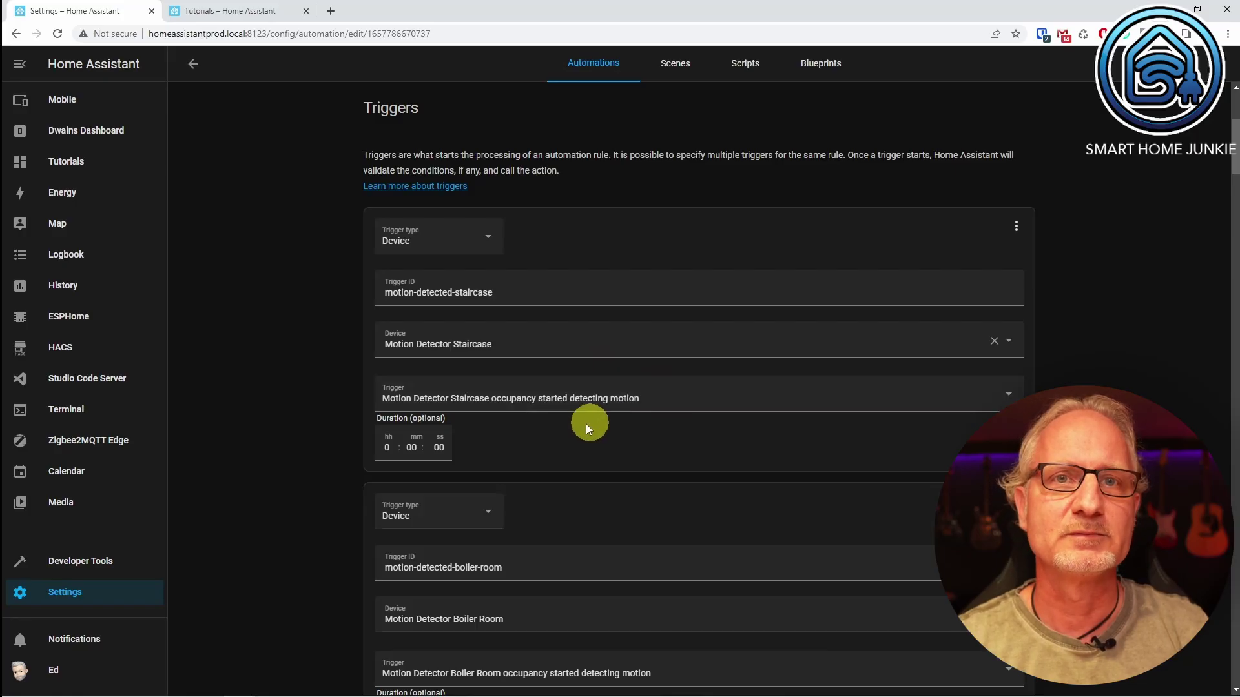
scroll(490, 451, down, 4)
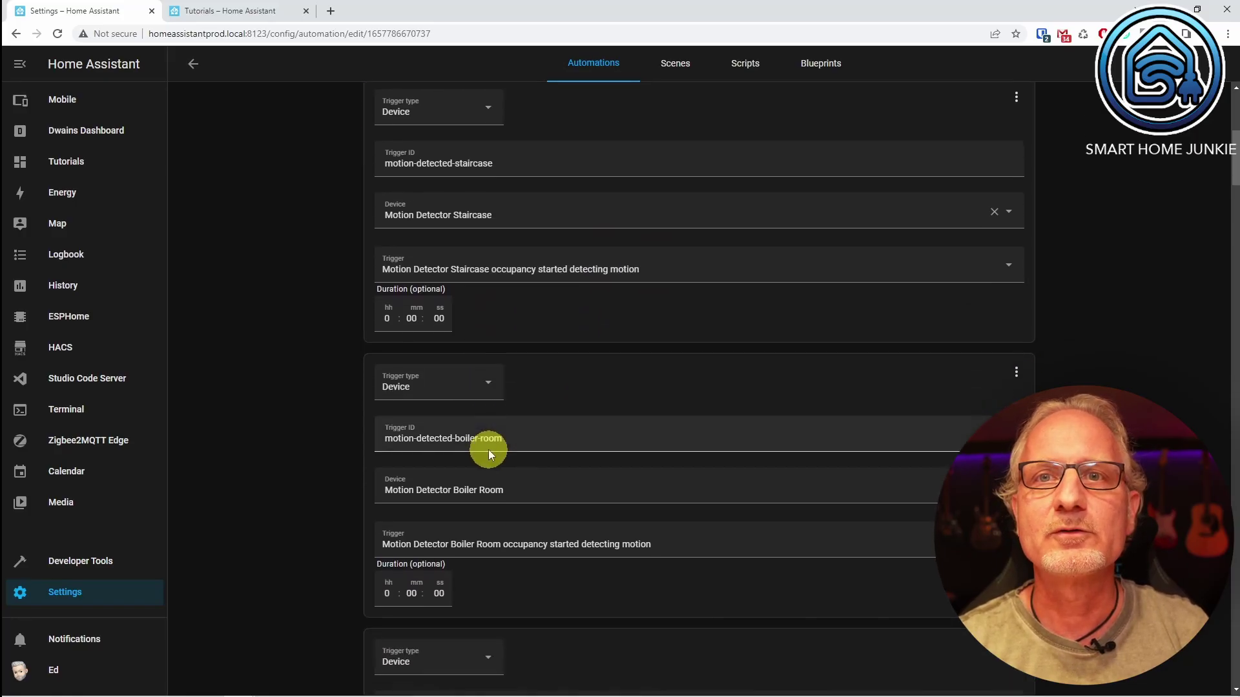
scroll(486, 449, down, 2)
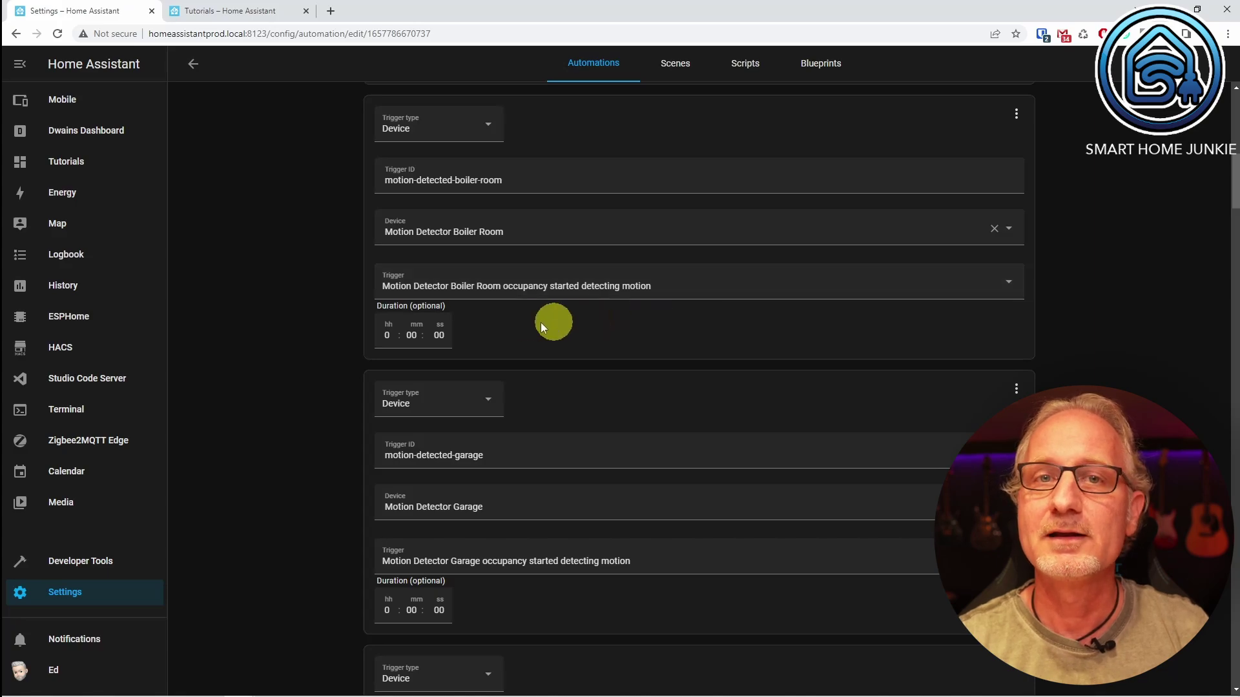
scroll(723, 334, down, 4)
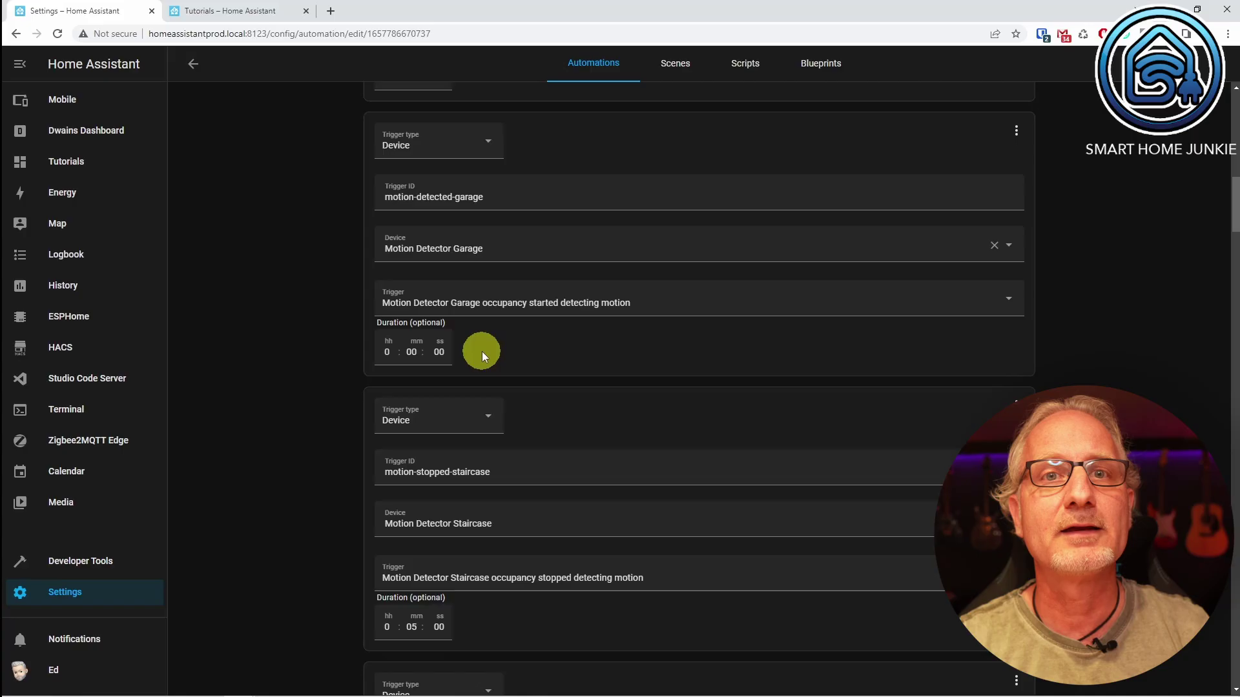
scroll(743, 350, down, 4)
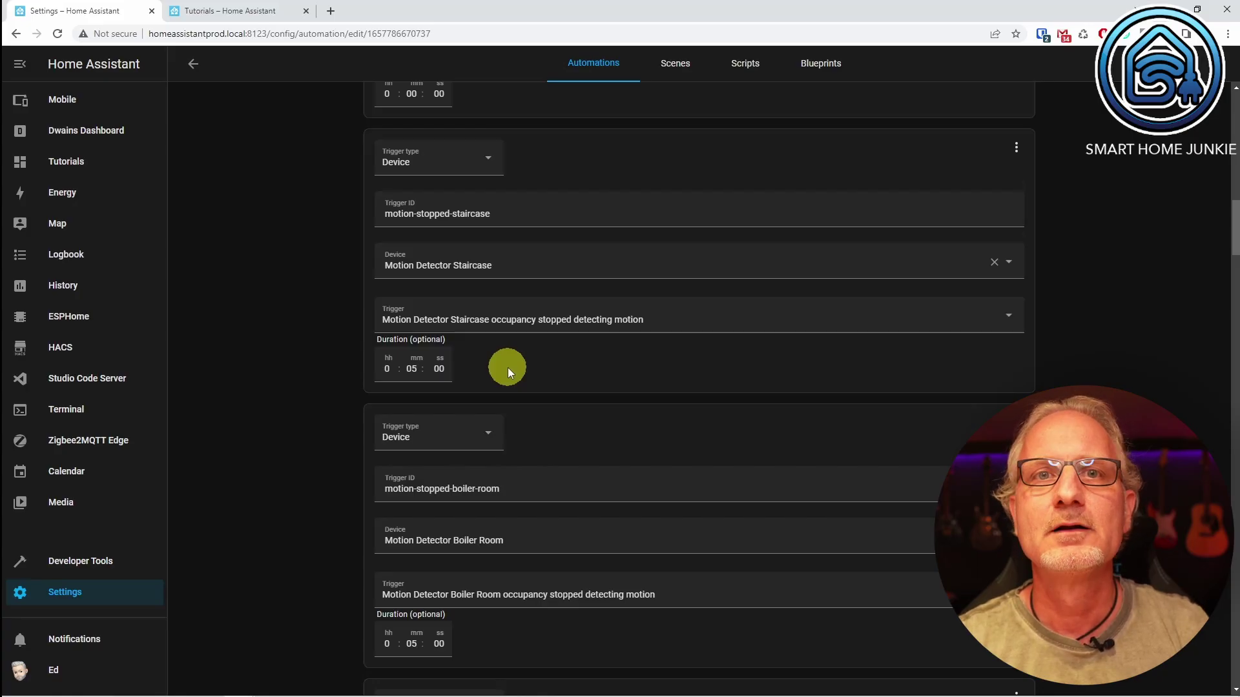
scroll(509, 369, down, 4)
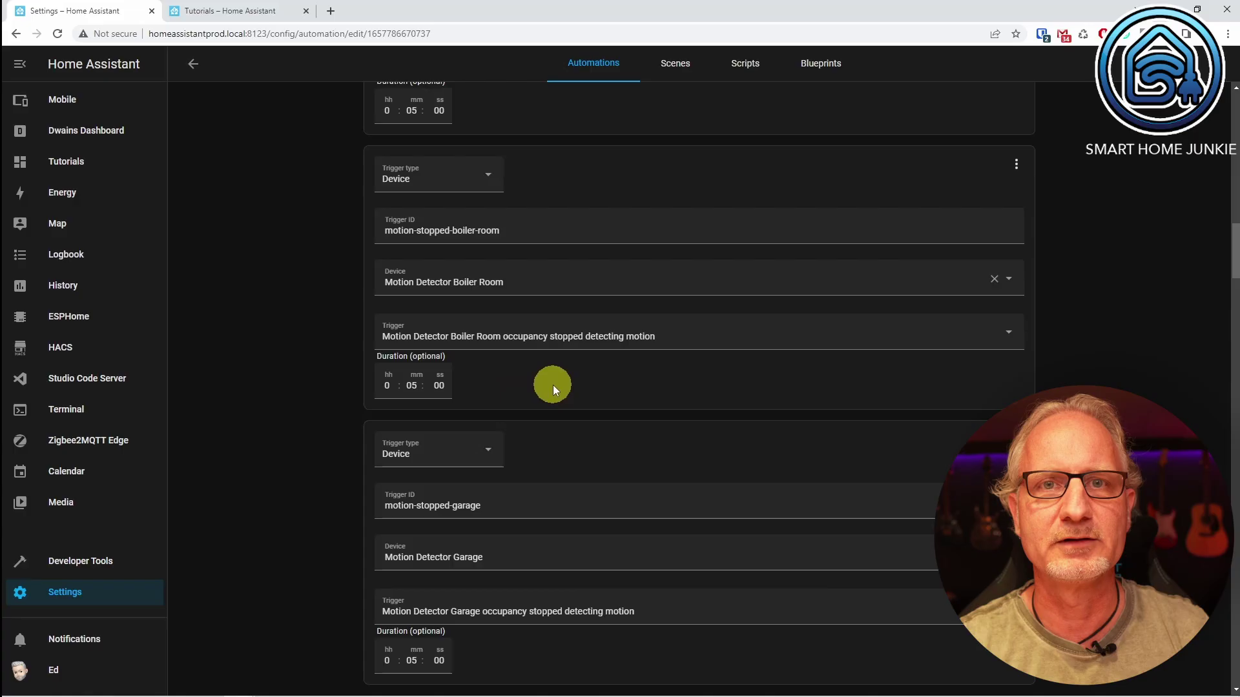
scroll(552, 385, down, 2)
scroll(553, 385, down, 3)
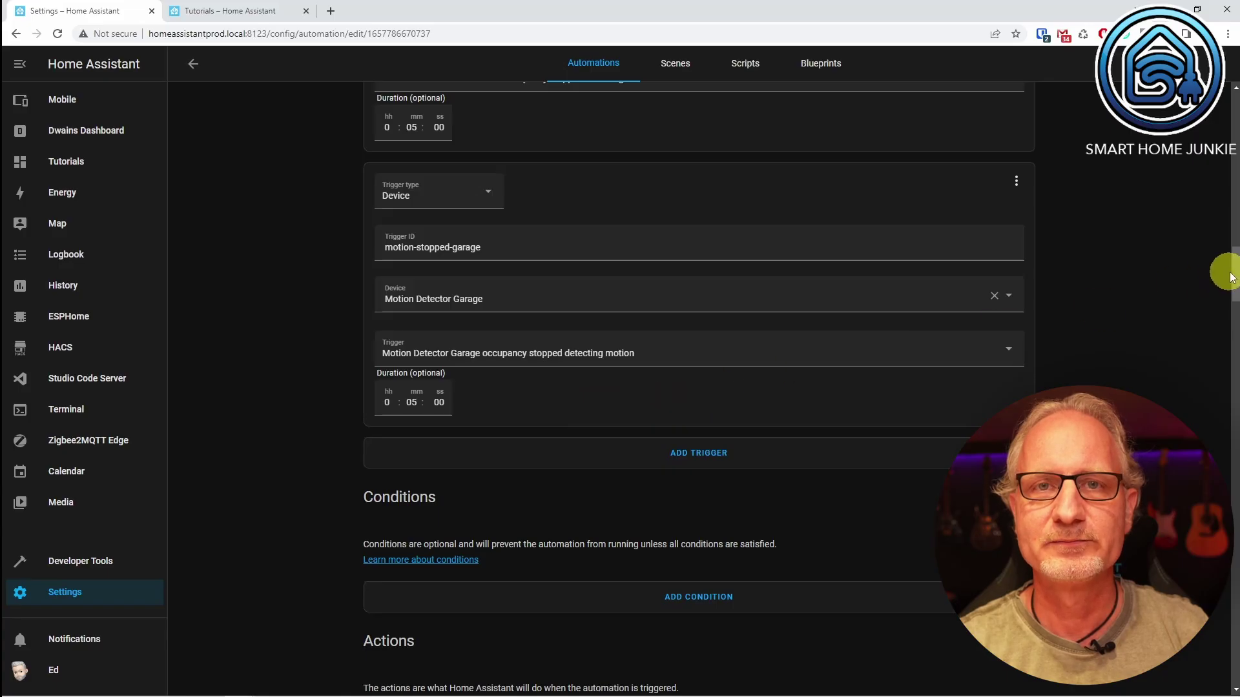
Examine Options 1 through 3 of the three-room Choose action, checking each motion-detected condition and its light actions
drag(1230, 277, 1230, 326)
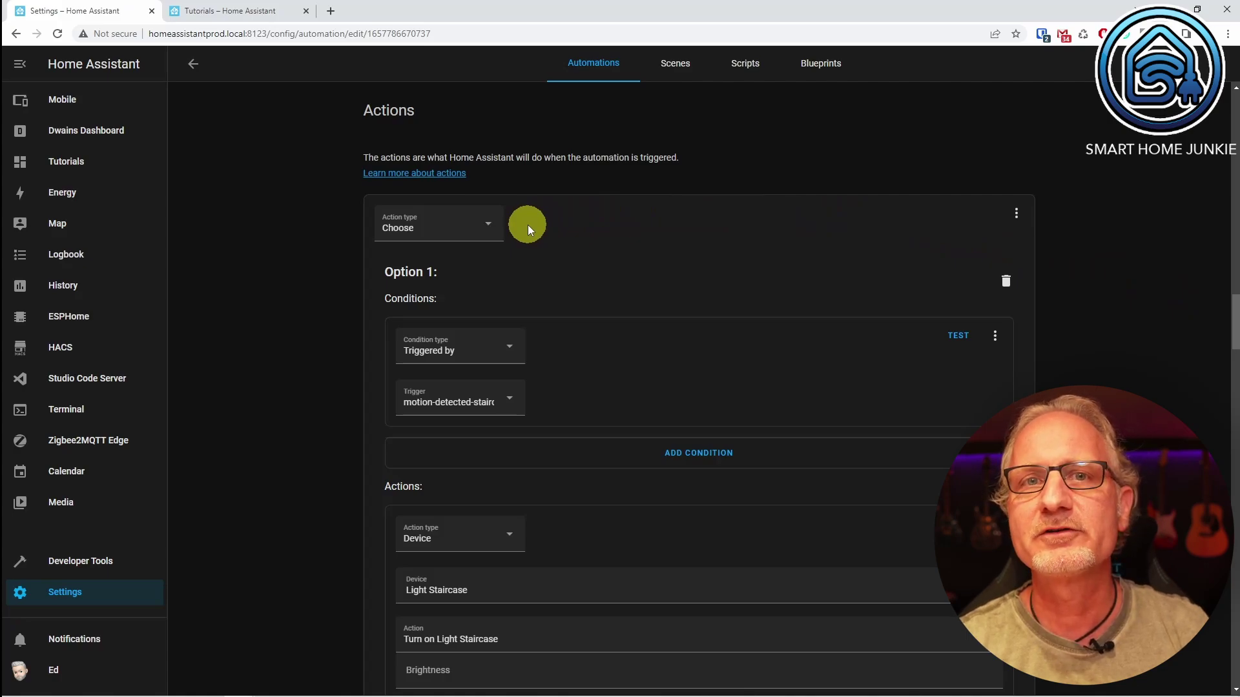
scroll(528, 224, down, 2)
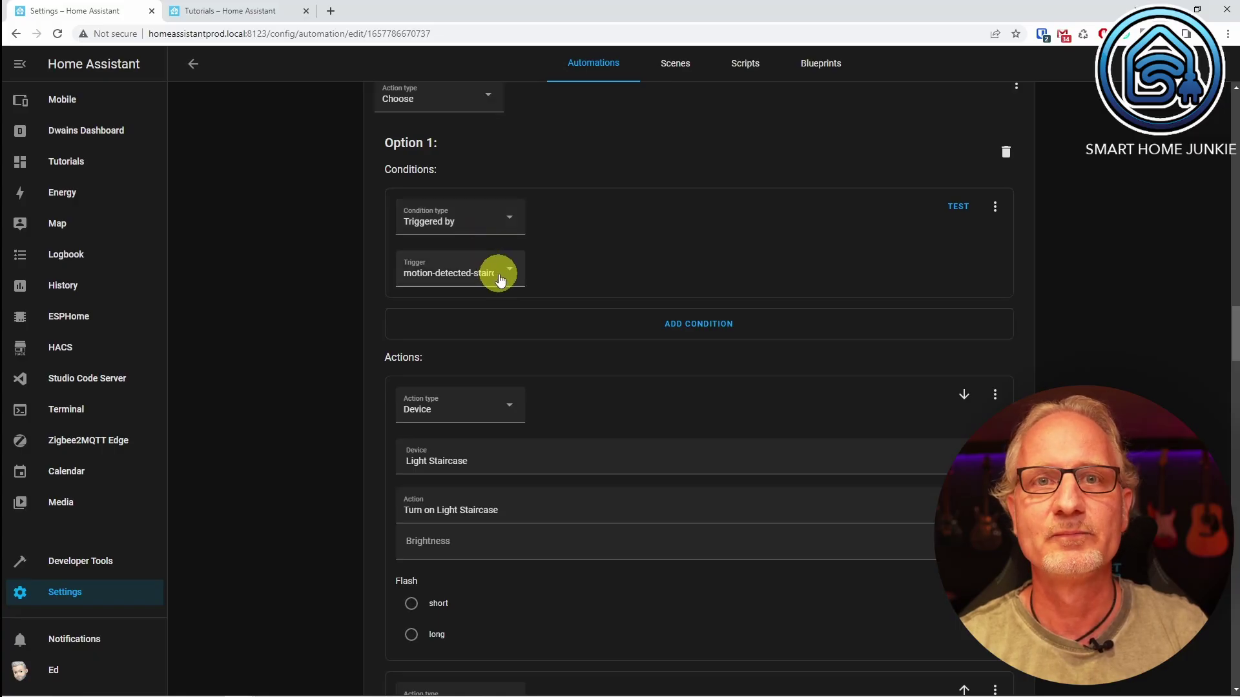
scroll(572, 371, down, 3)
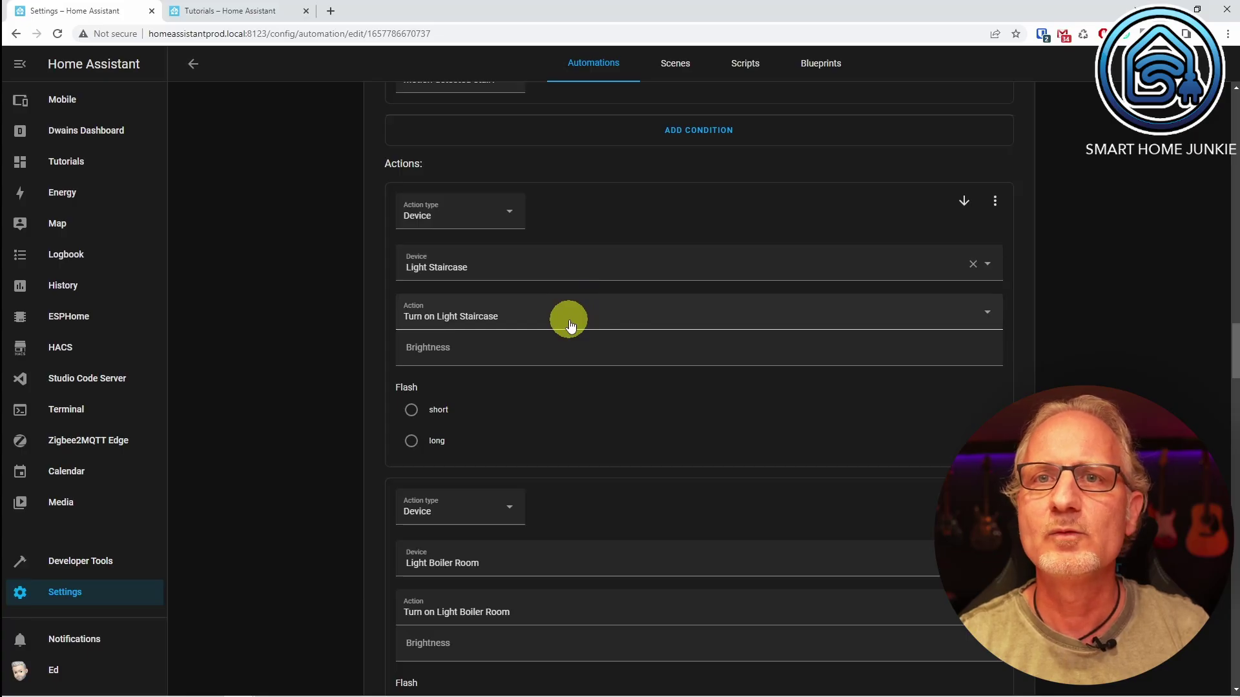
scroll(570, 325, down, 5)
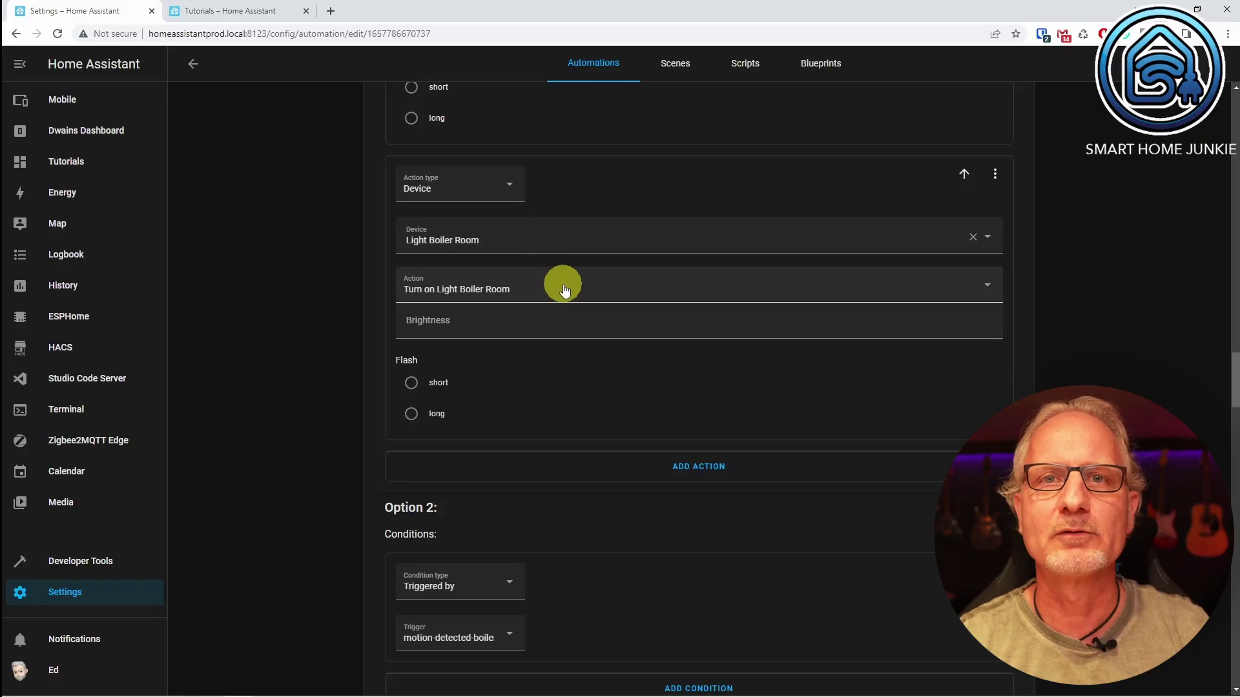
scroll(565, 287, down, 6)
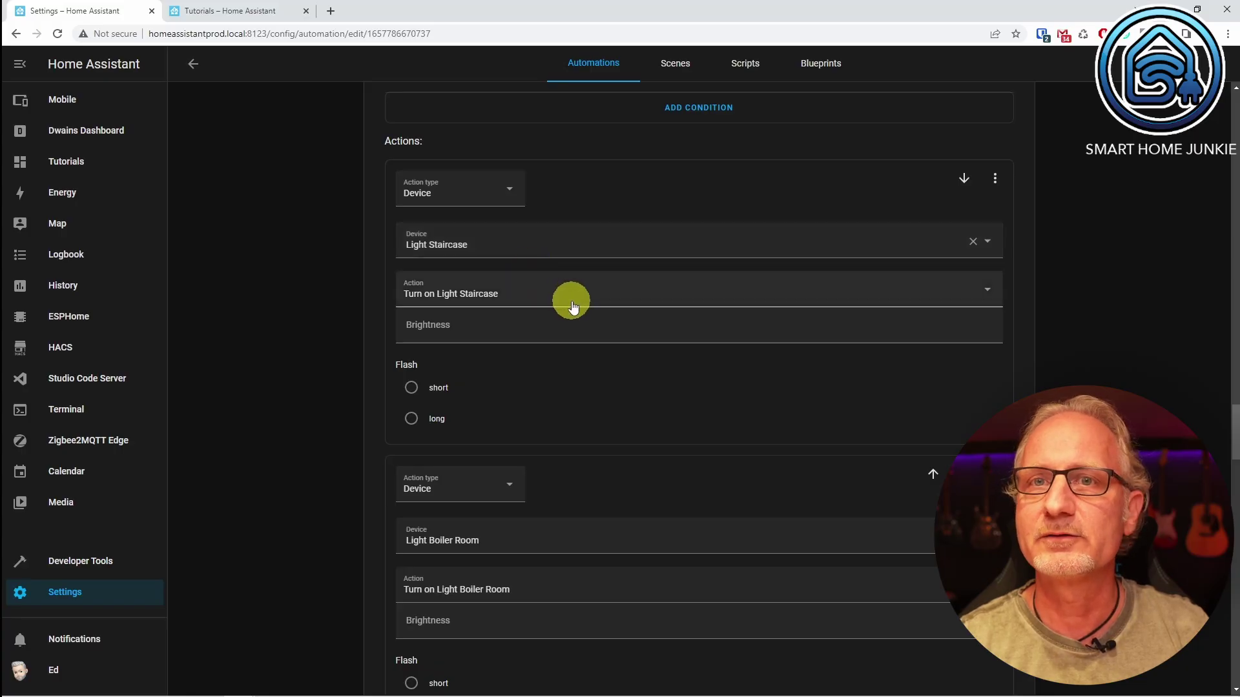
scroll(573, 304, down, 5)
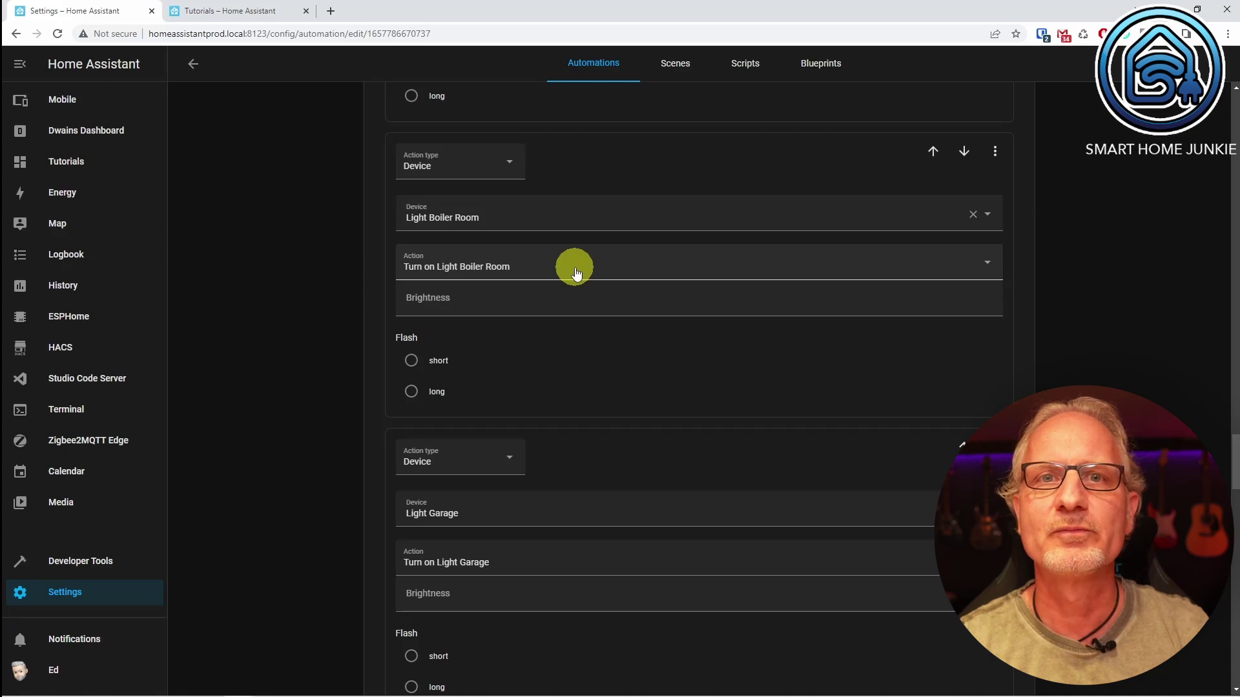
scroll(577, 272, down, 5)
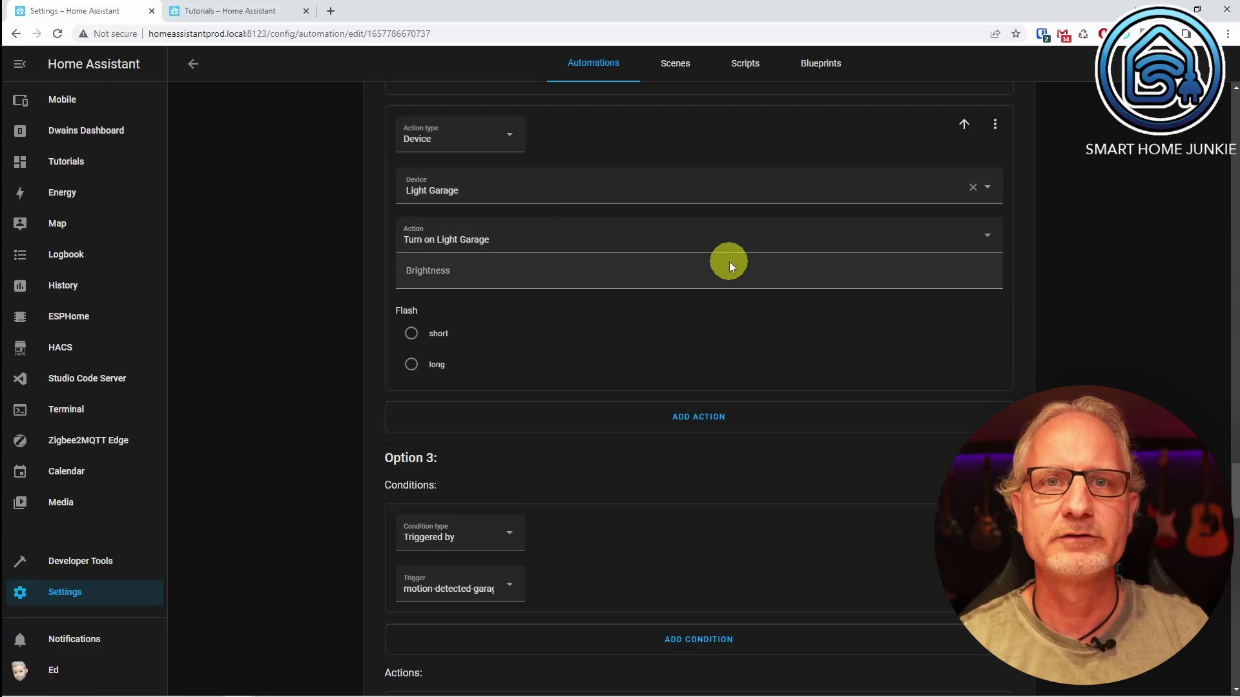
scroll(730, 261, down, 5)
scroll(731, 265, down, 2)
scroll(730, 265, up, 2)
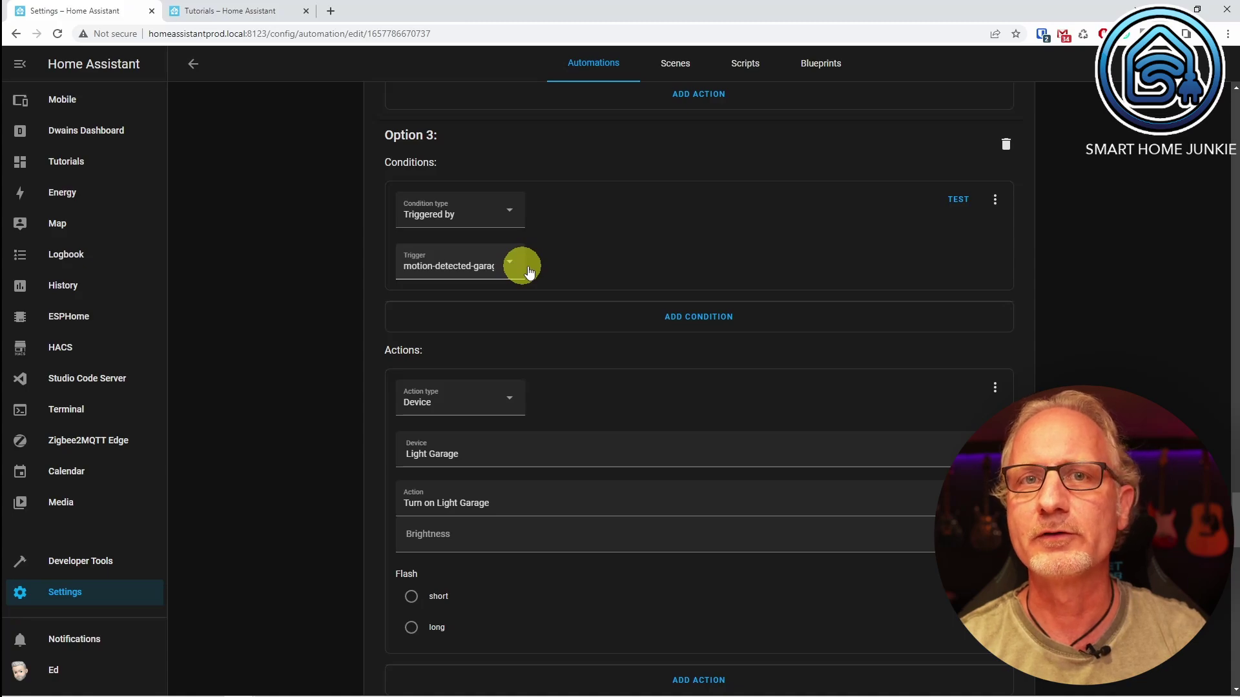
scroll(674, 258, down, 3)
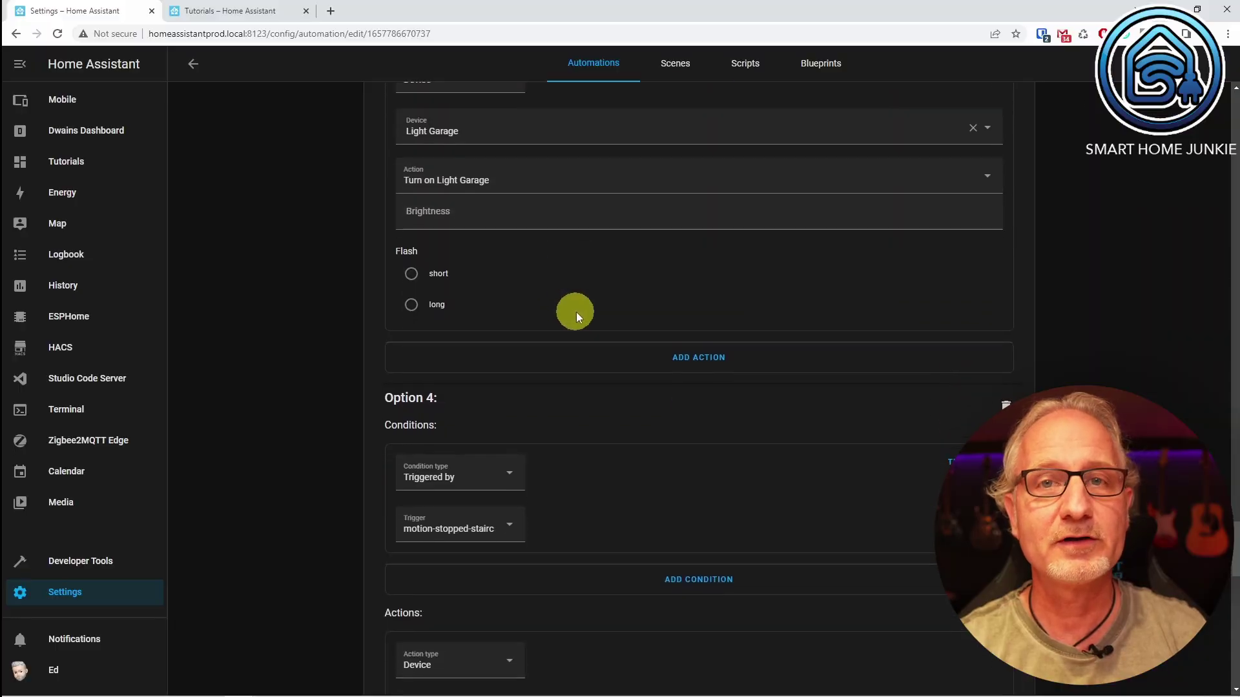
Examine Options 4 through 6 of the three-room Choose action, checking each motion-stopped condition and its light action
scroll(577, 311, down, 2)
scroll(579, 312, down, 2)
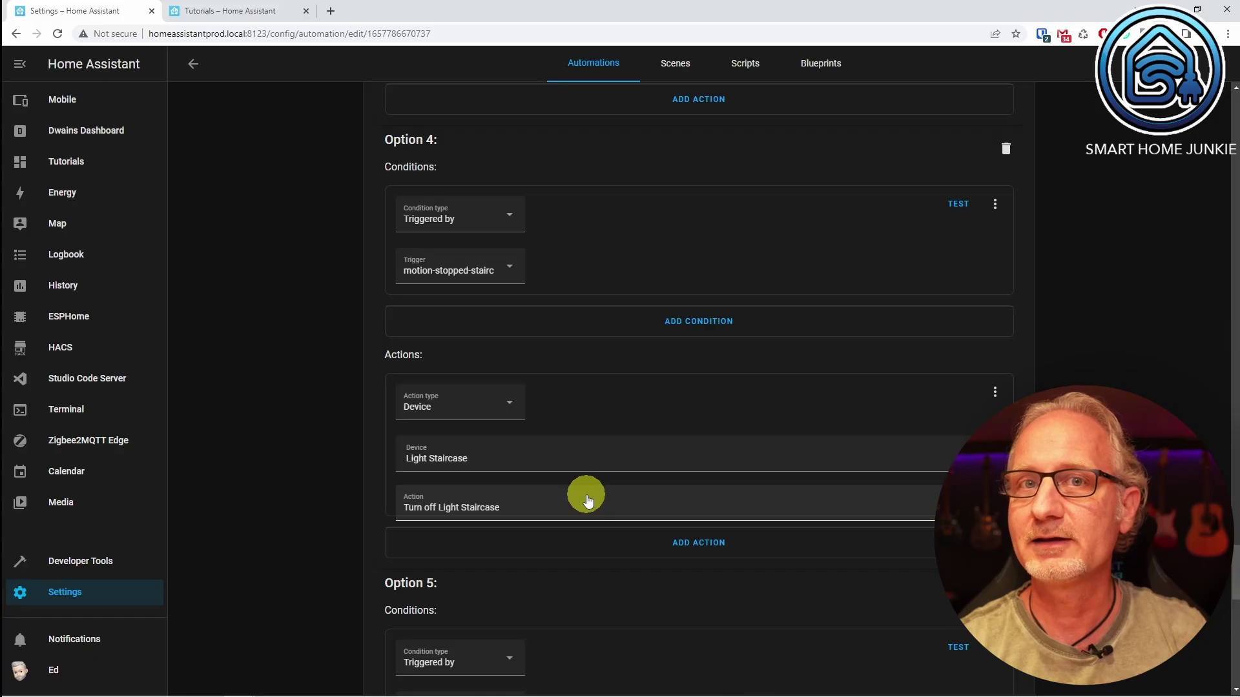
scroll(588, 501, down, 7)
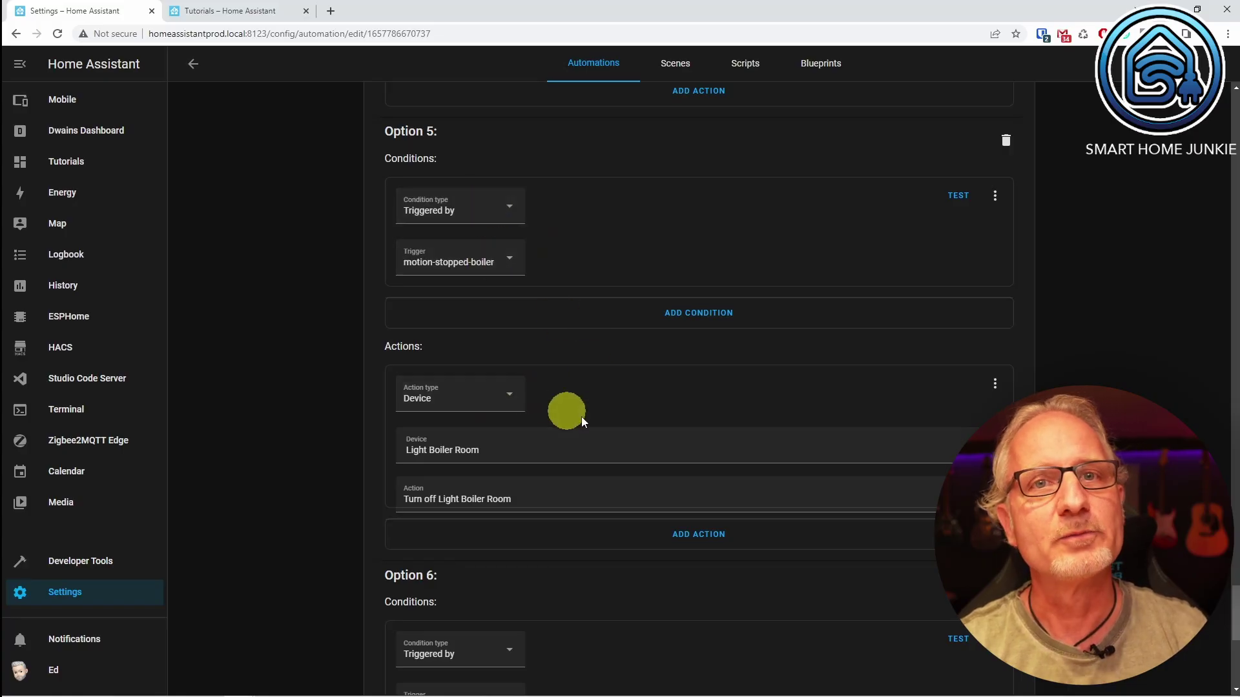
scroll(588, 504, down, 6)
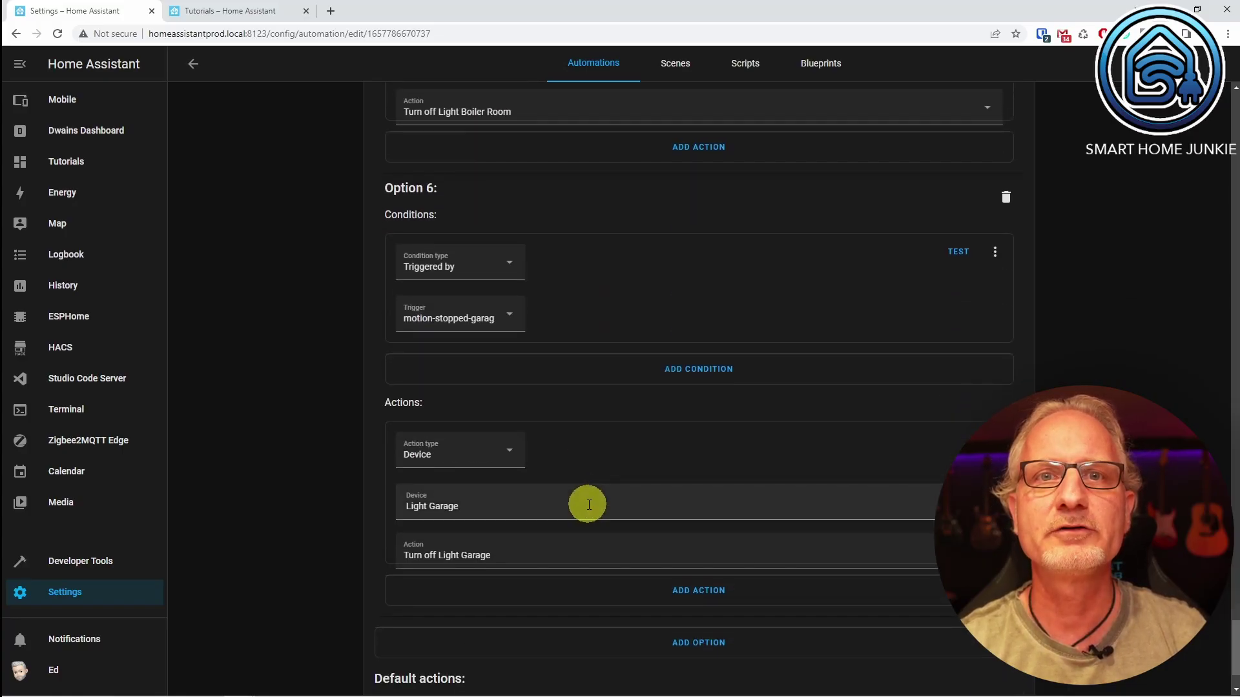
scroll(588, 504, down, 1)
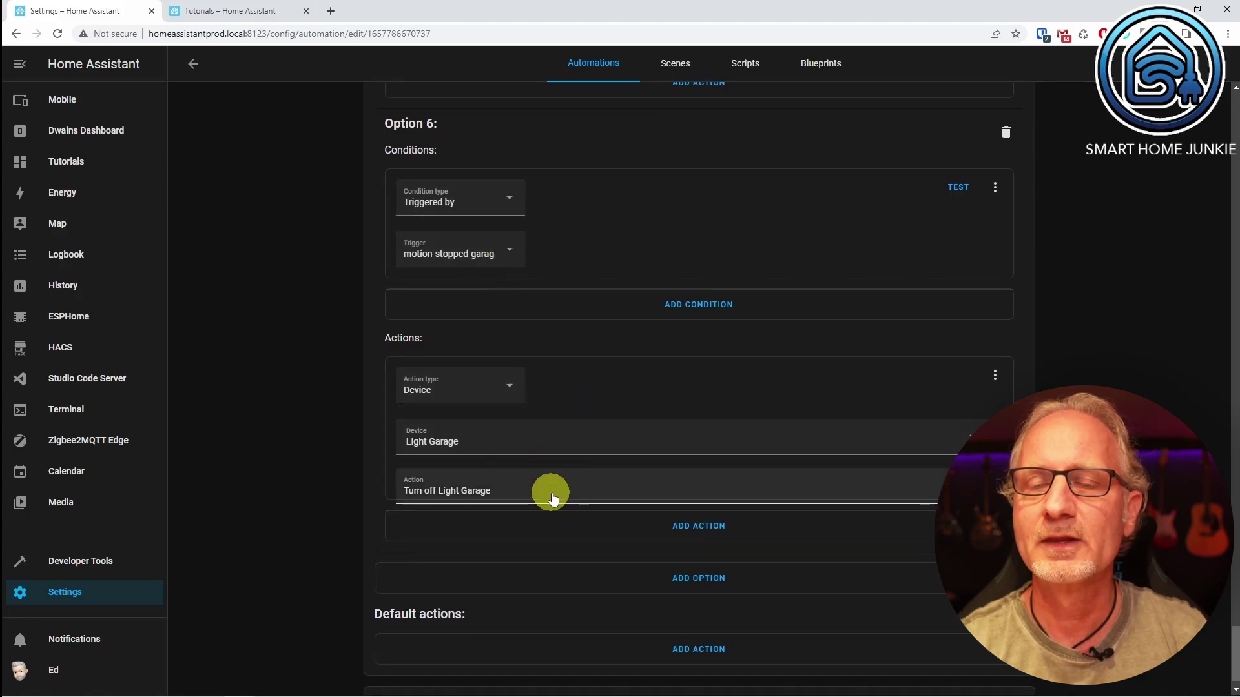
scroll(704, 525, down, 1)
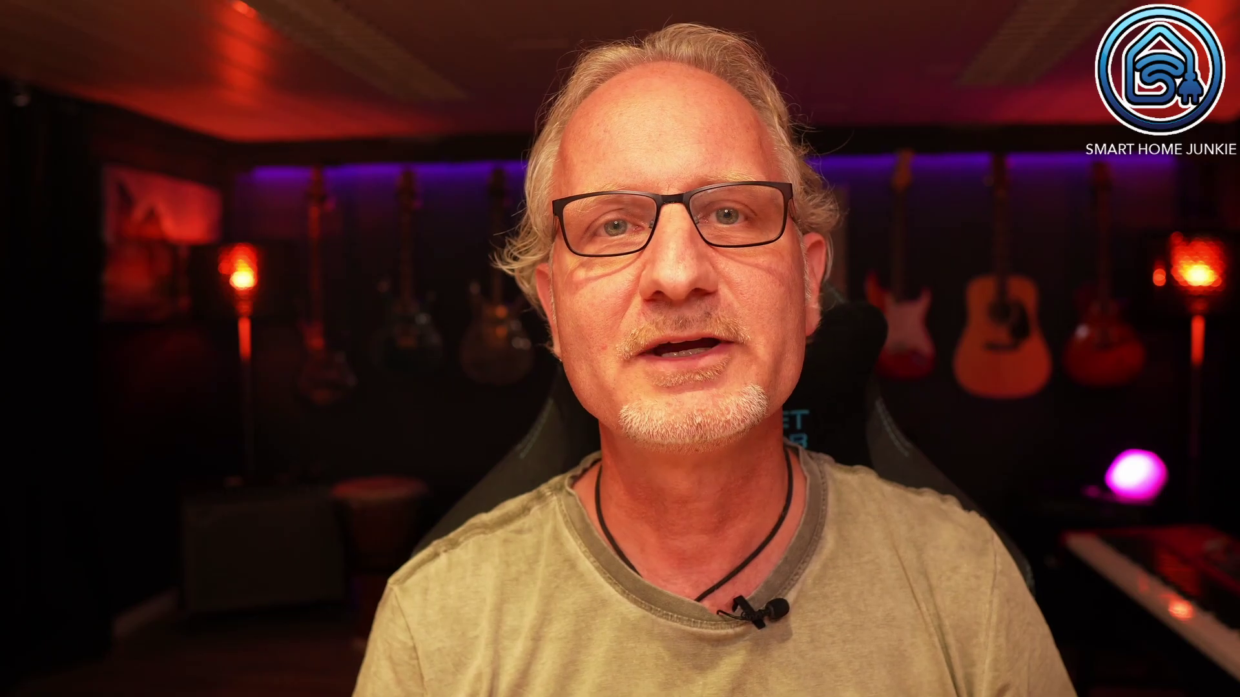